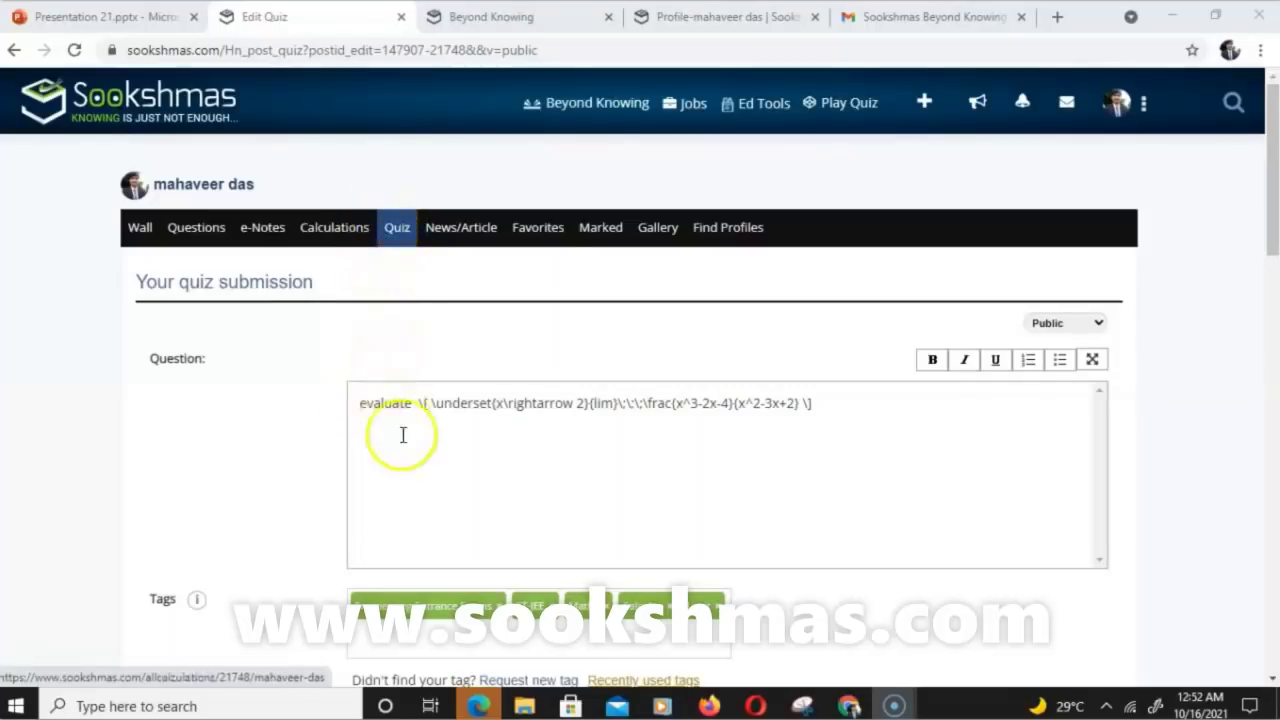
# Open the quiz question containing the limit expression in the expanded full-screen editor.
pyautogui.moveTo(1264, 220)
pyautogui.mouseDown()
pyautogui.moveTo(1265, 248)
pyautogui.moveTo(1267, 205)
pyautogui.mouseUp()
pyautogui.moveTo(357, 401); pyautogui.dragTo(811, 394)
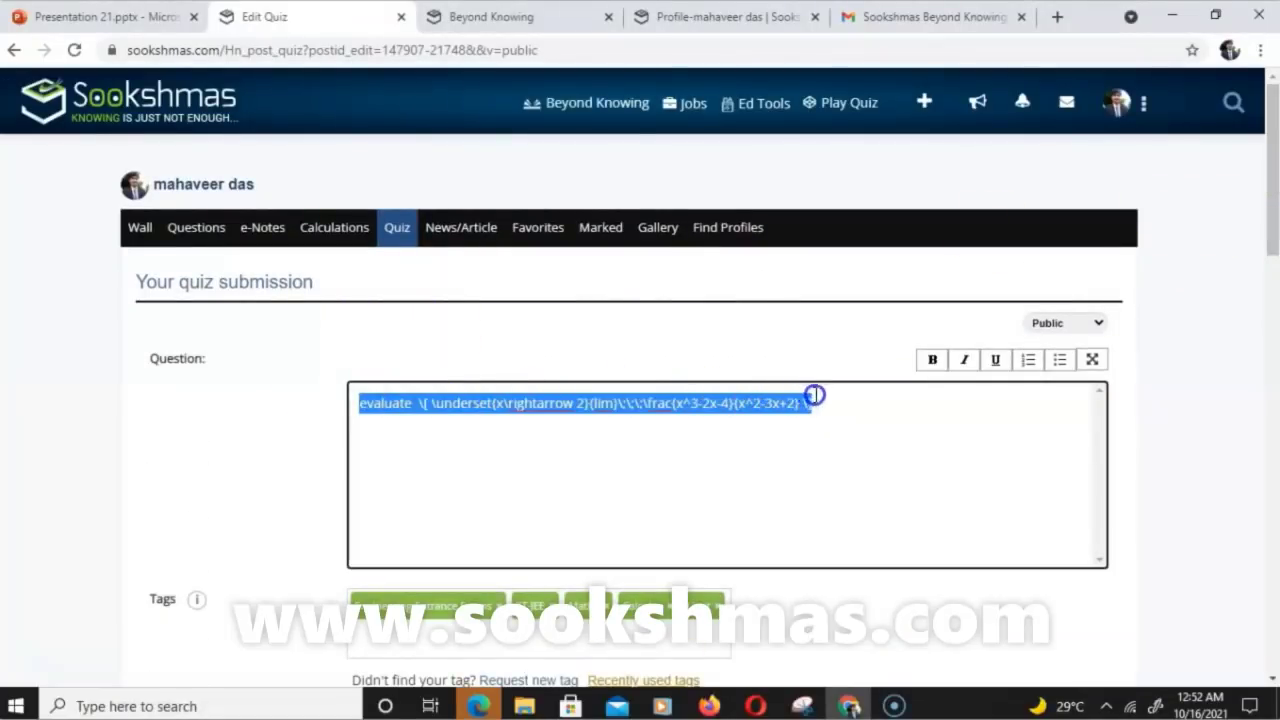
pyautogui.click(845, 425)
pyautogui.click(1090, 359)
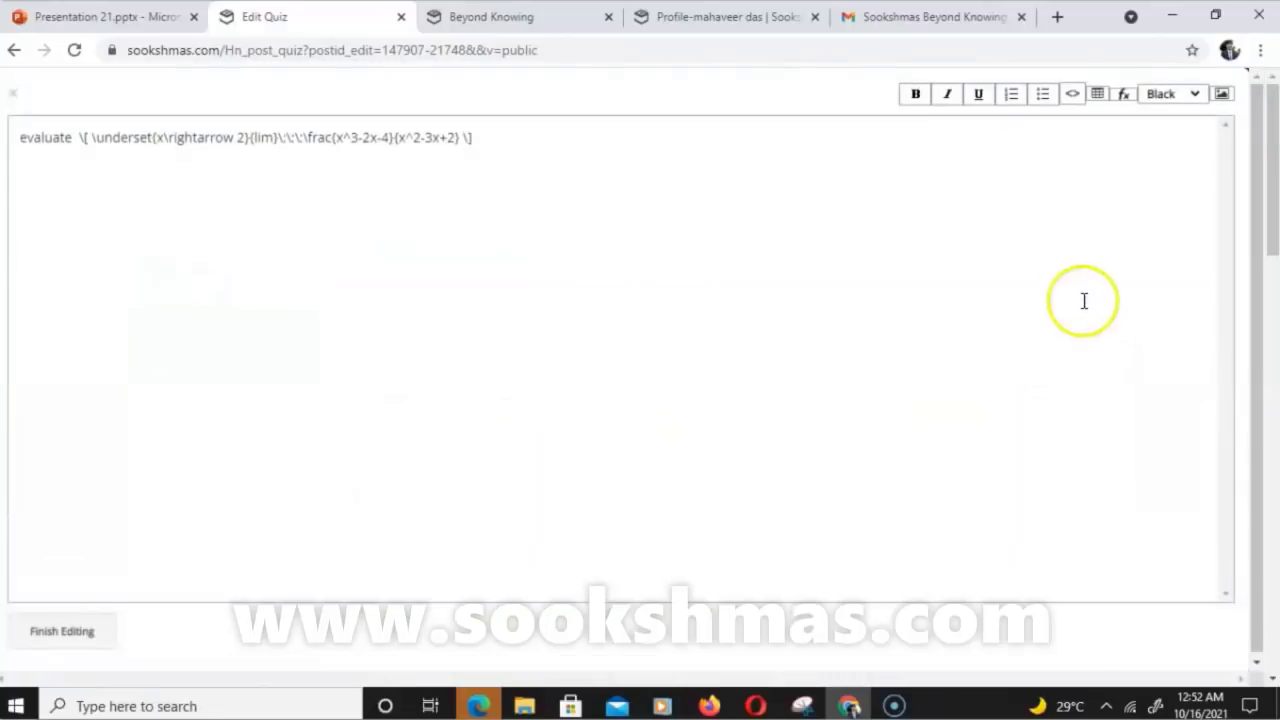
# Browse the Greek letter, special symbol and sin cos groups in Create Equations, and close it without inserting an equation.
pyautogui.click(1123, 100)
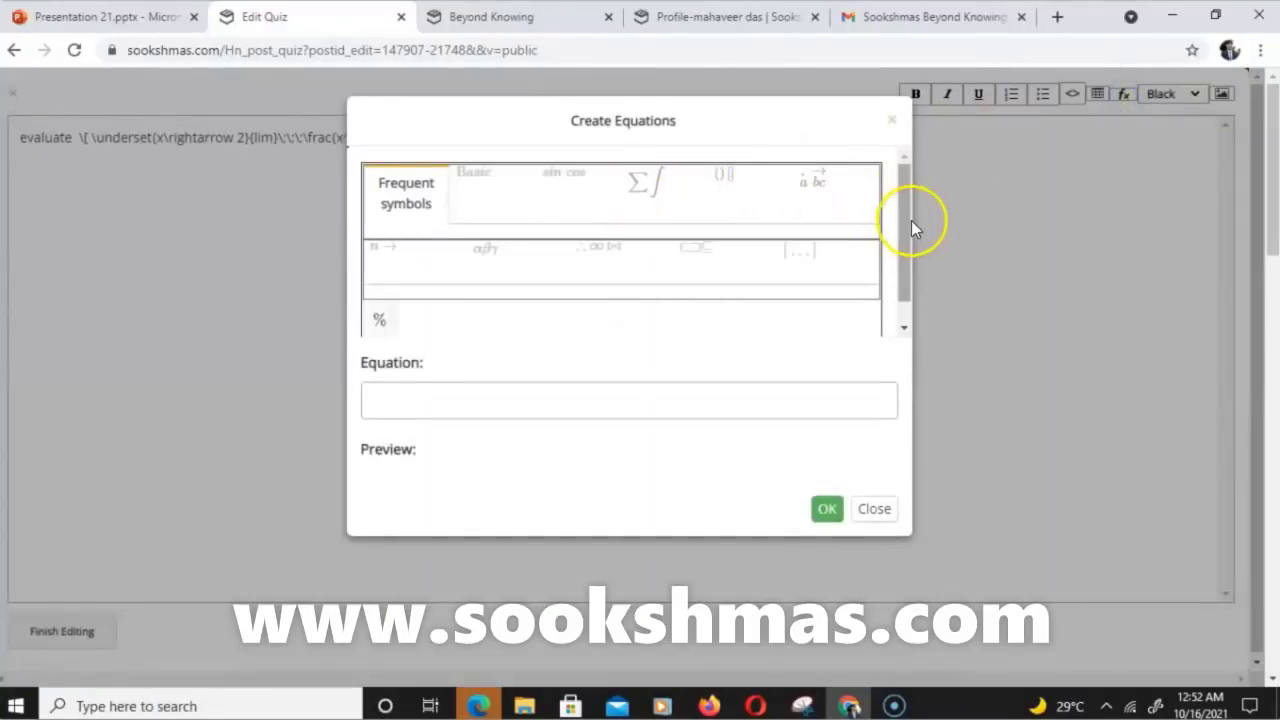
pyautogui.click(486, 249)
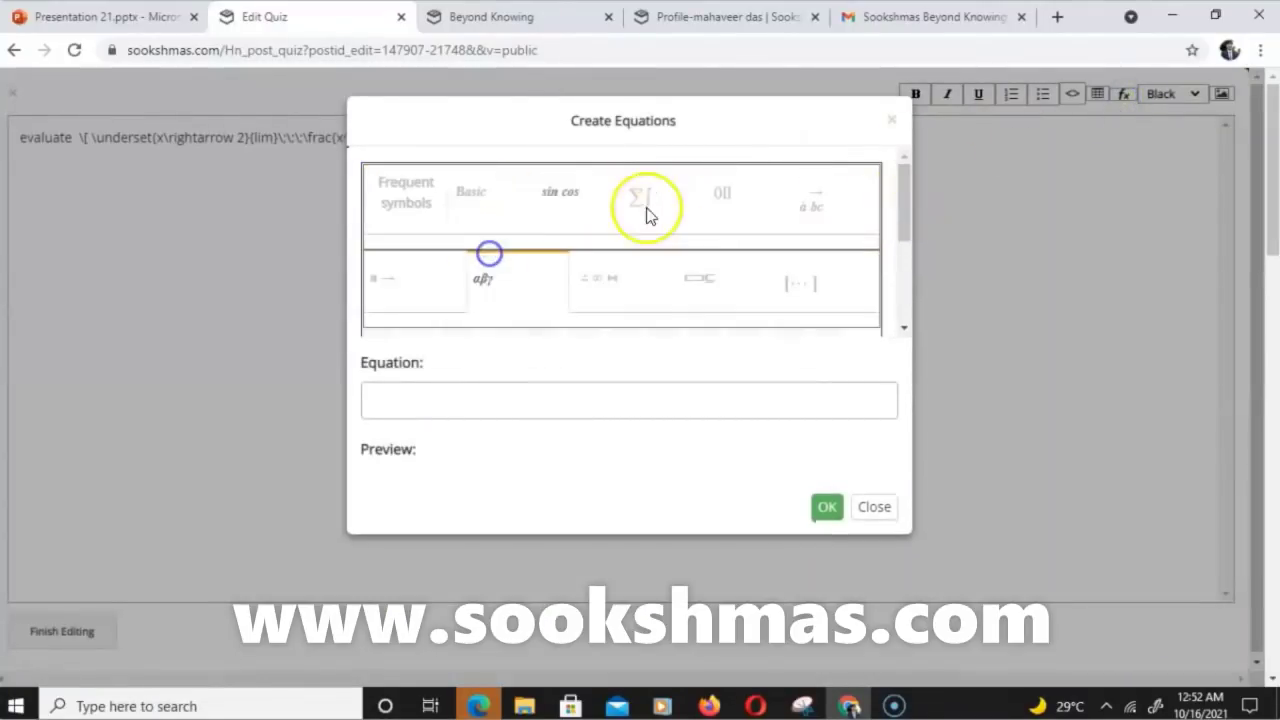
pyautogui.click(605, 250)
pyautogui.click(560, 193)
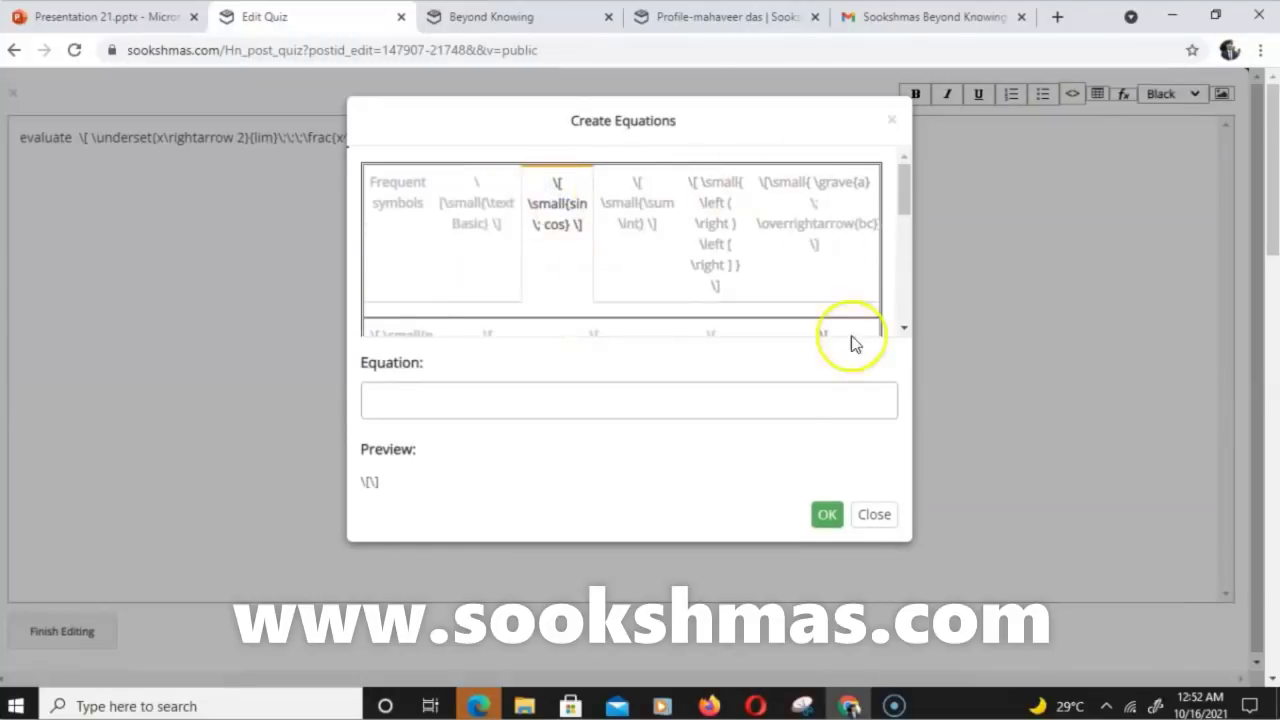
pyautogui.click(874, 508)
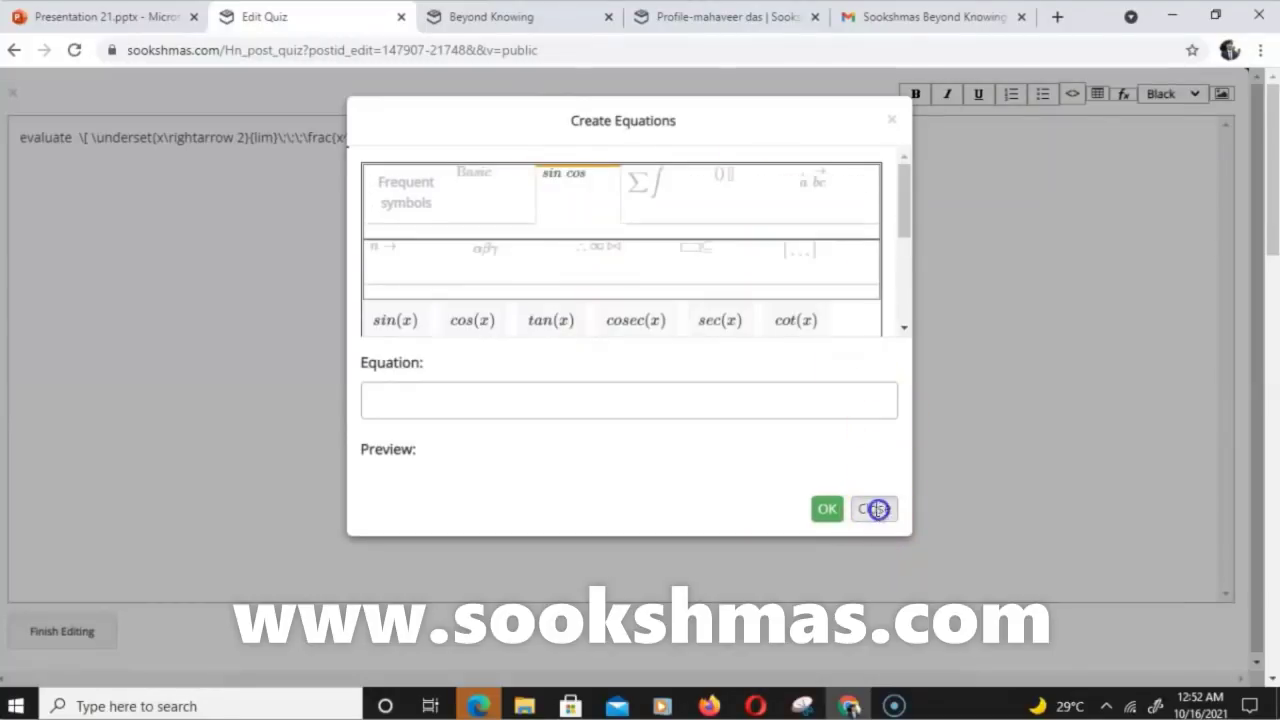
# Select the whole question text in the expanded editor and finish editing, leaving the wording as it is.
pyautogui.click(520, 149)
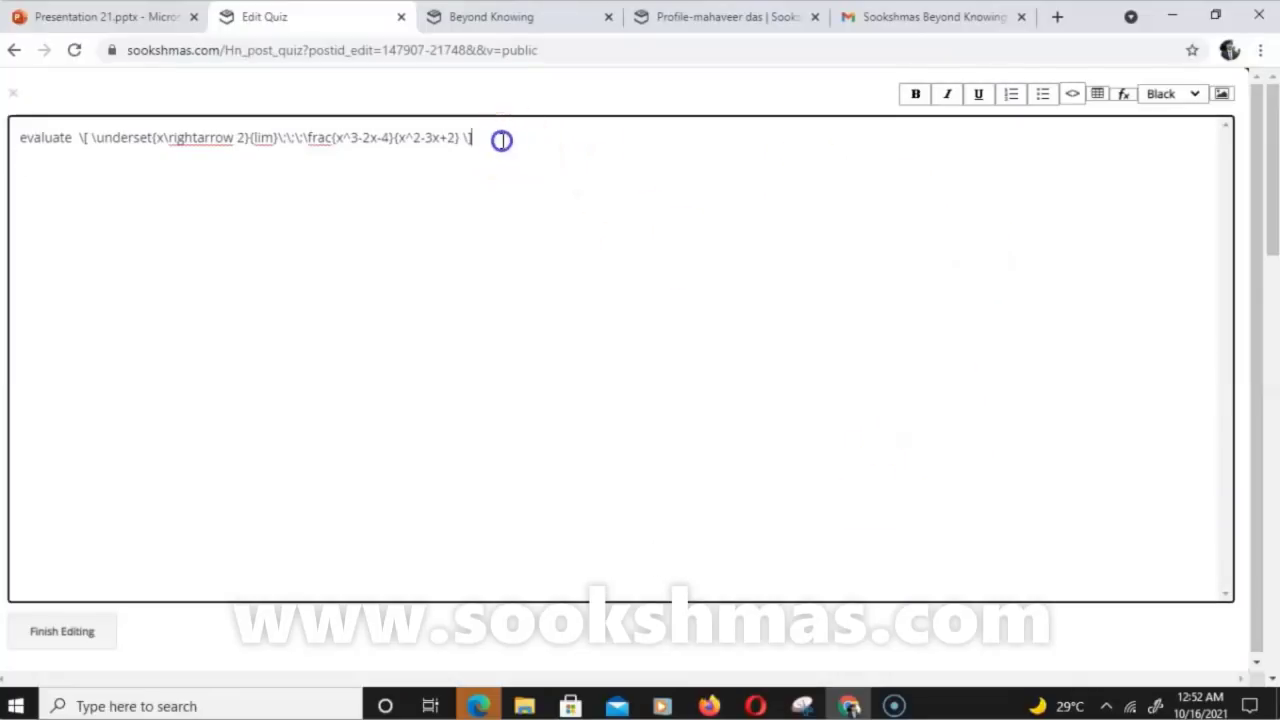
pyautogui.moveTo(503, 137); pyautogui.dragTo(24, 140)
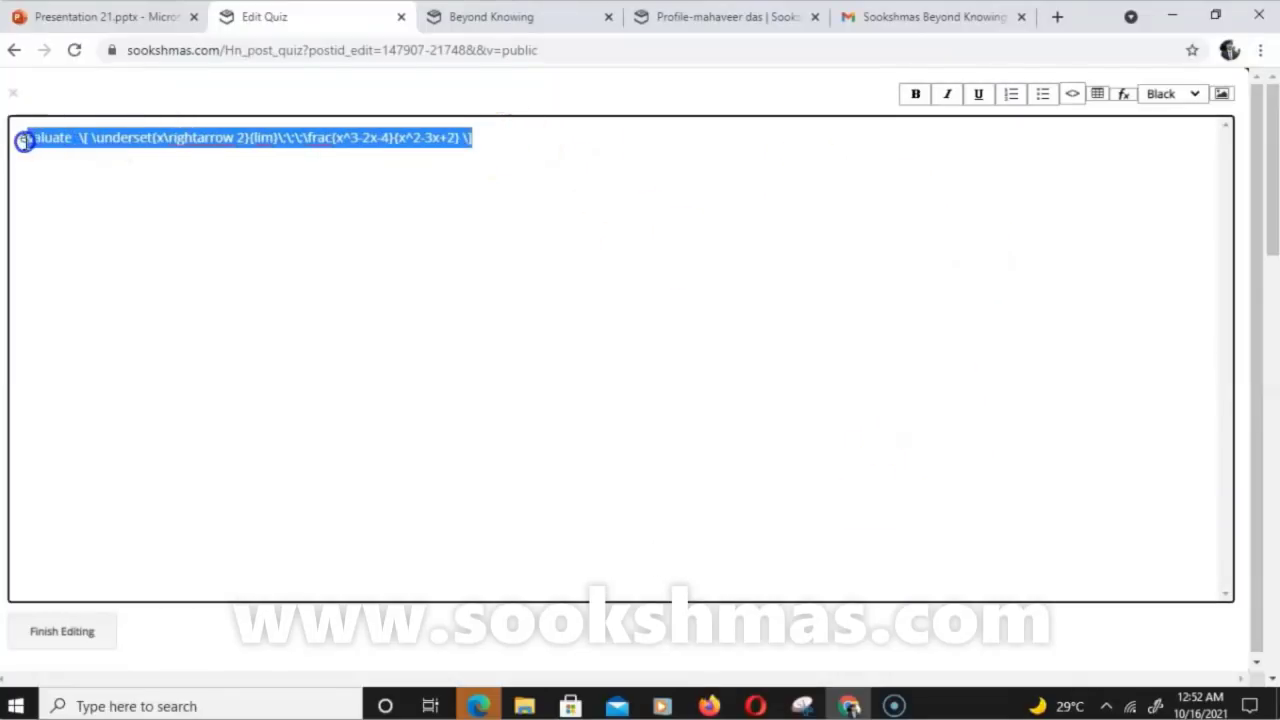
pyautogui.click(72, 640)
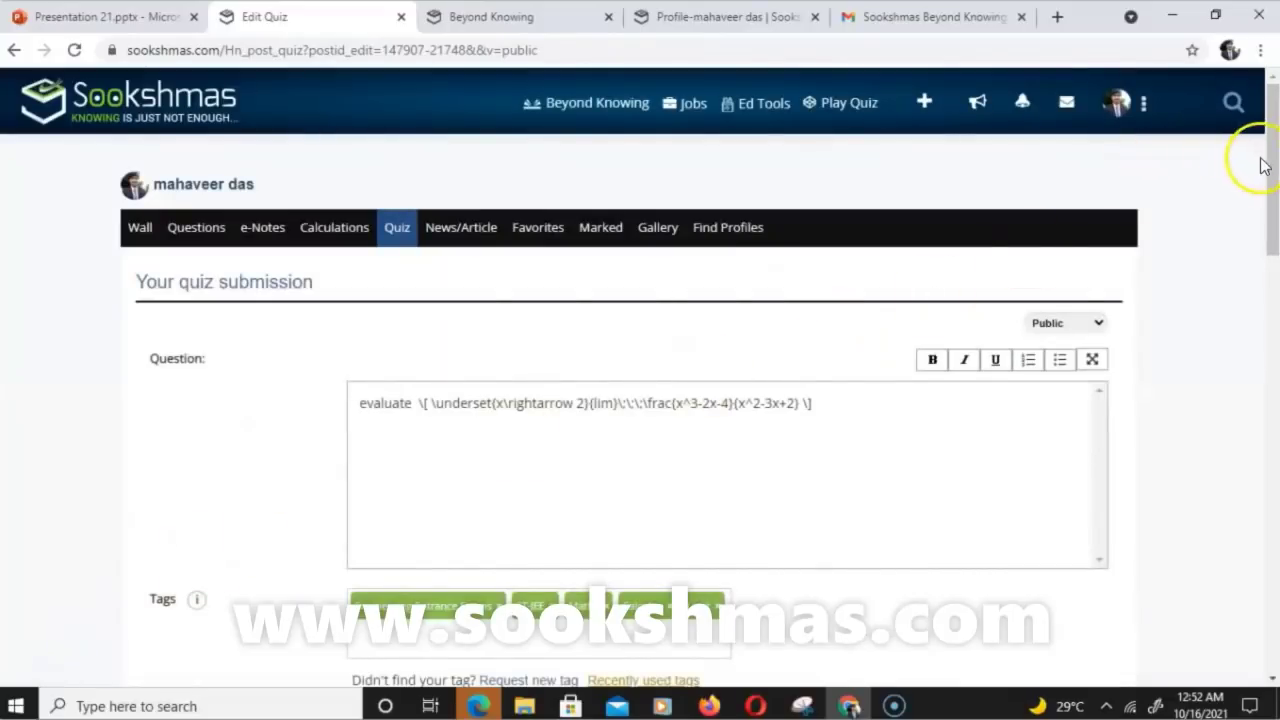
# Review the question's tags and the contents of its four answer options.
pyautogui.scroll(-1, 1260, 163)
pyautogui.scroll(-3, 640, 380)
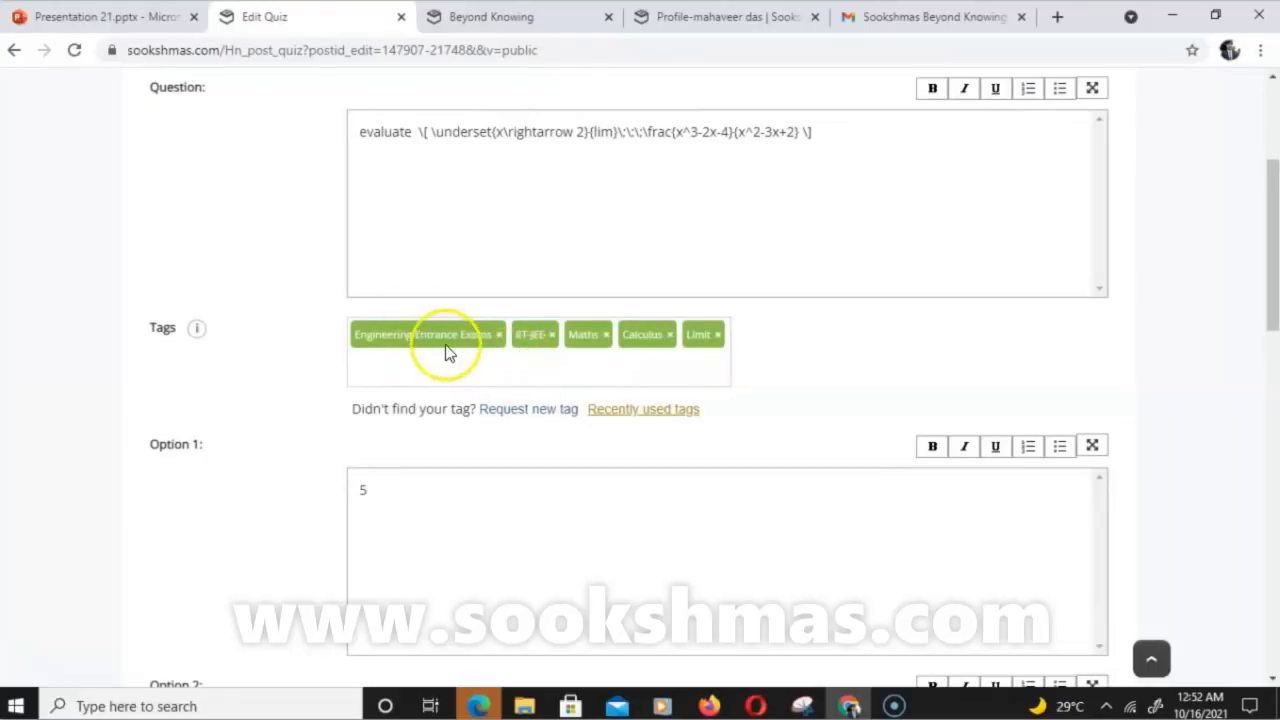
pyautogui.moveTo(1262, 197); pyautogui.dragTo(1270, 423)
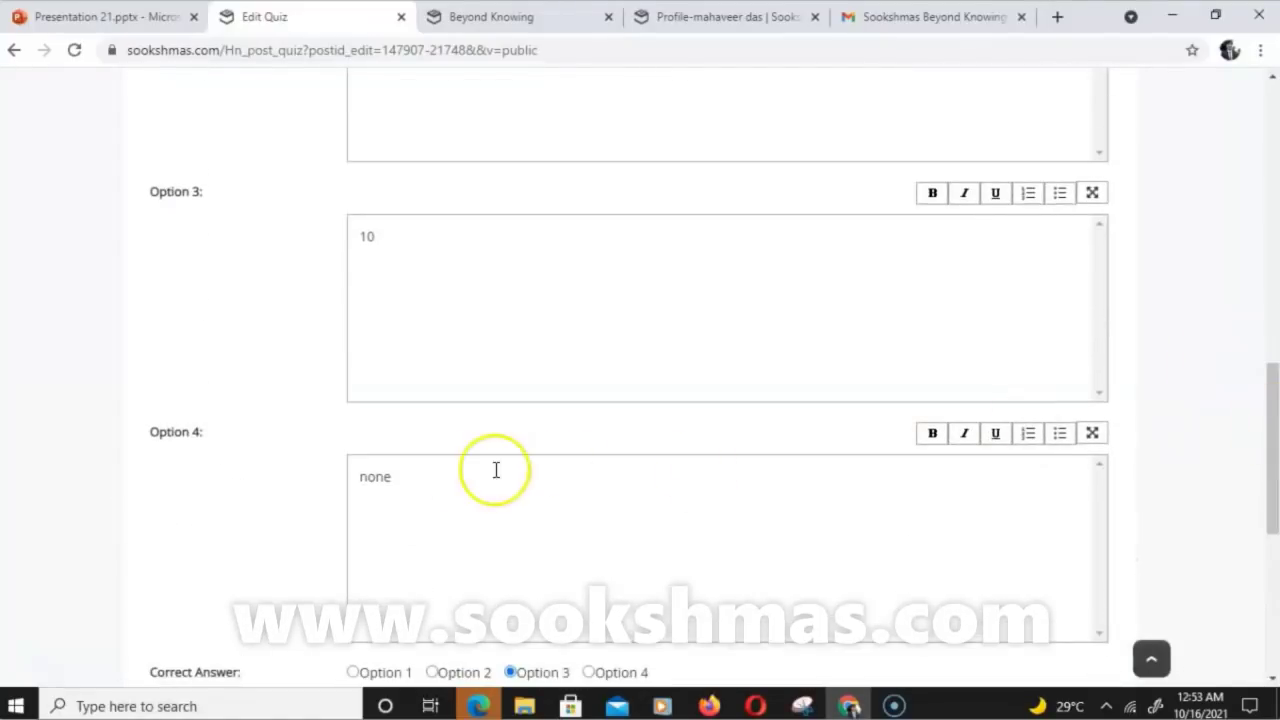
pyautogui.click(422, 487)
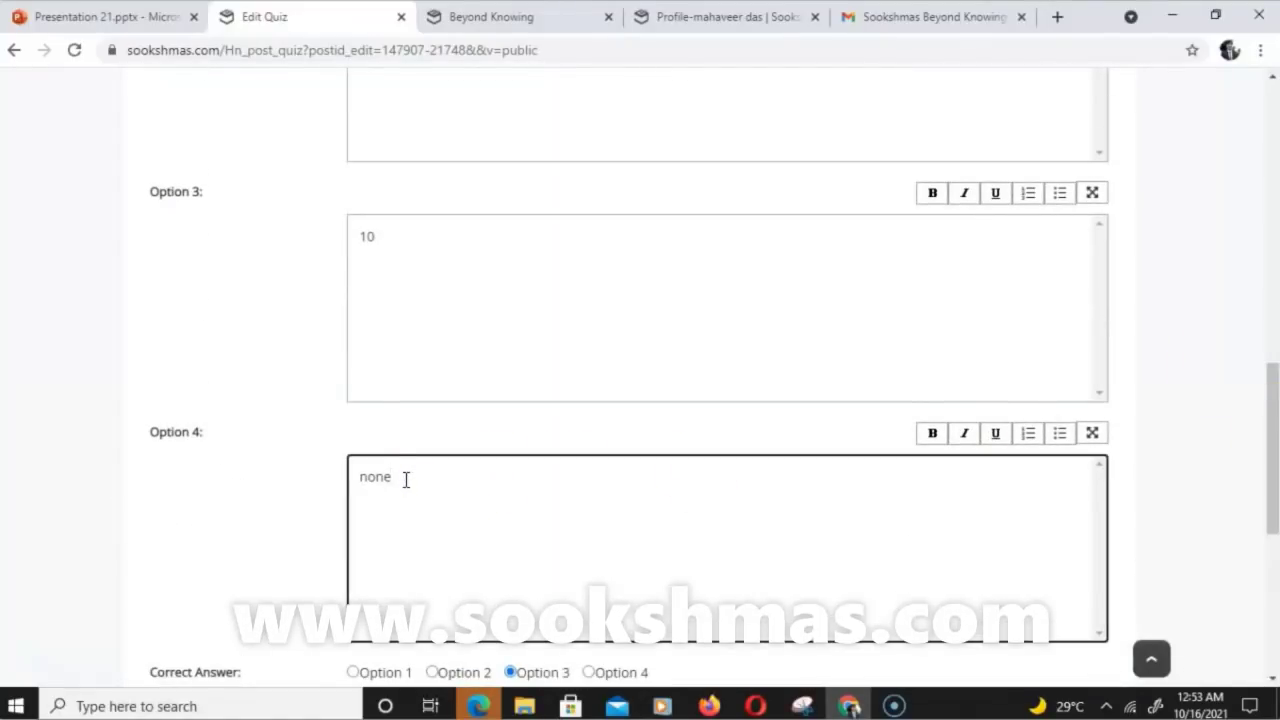
pyautogui.click(421, 475)
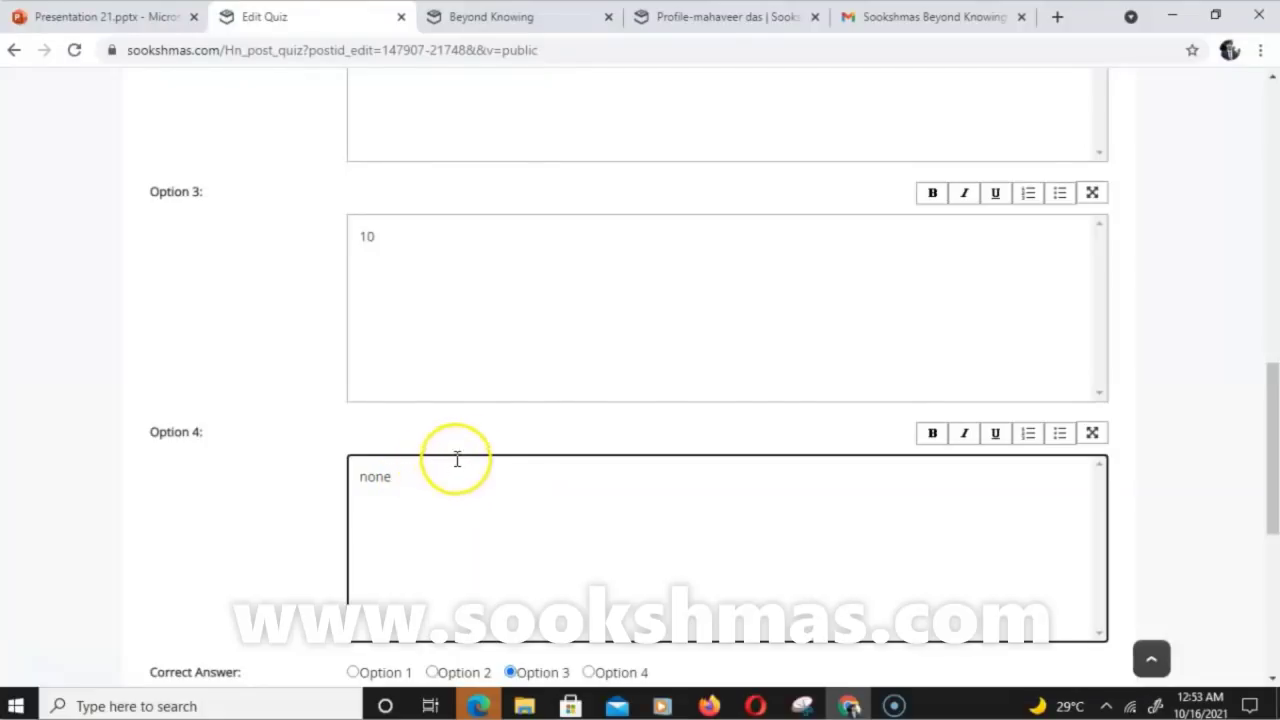
pyautogui.scroll(4, 1243, 308)
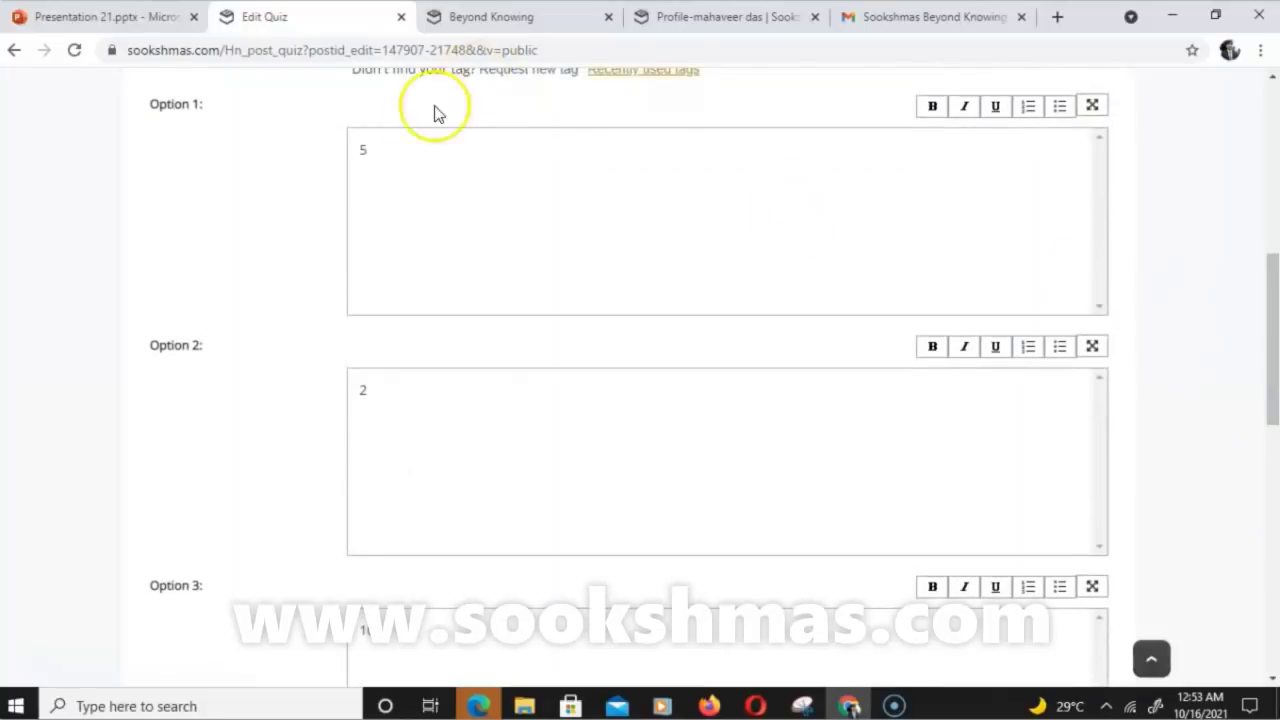
pyautogui.click(371, 150)
pyautogui.doubleClick(383, 624)
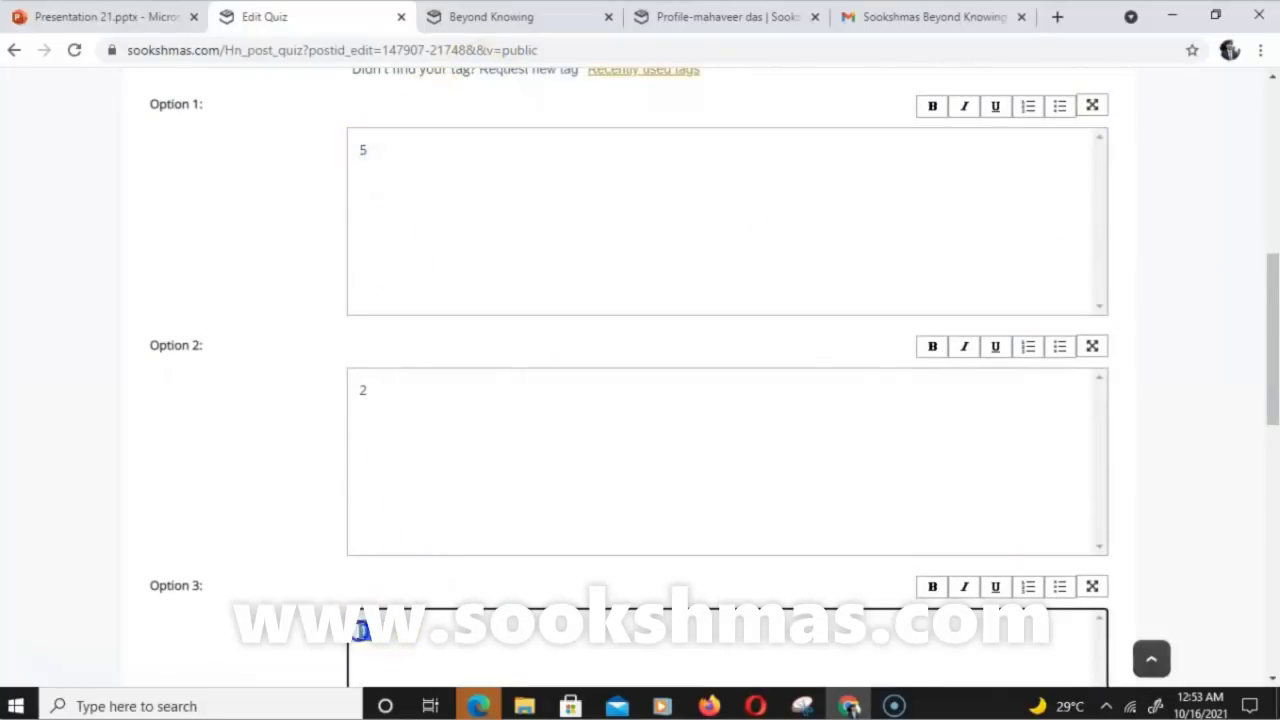
pyautogui.moveTo(1273, 338); pyautogui.dragTo(1240, 530)
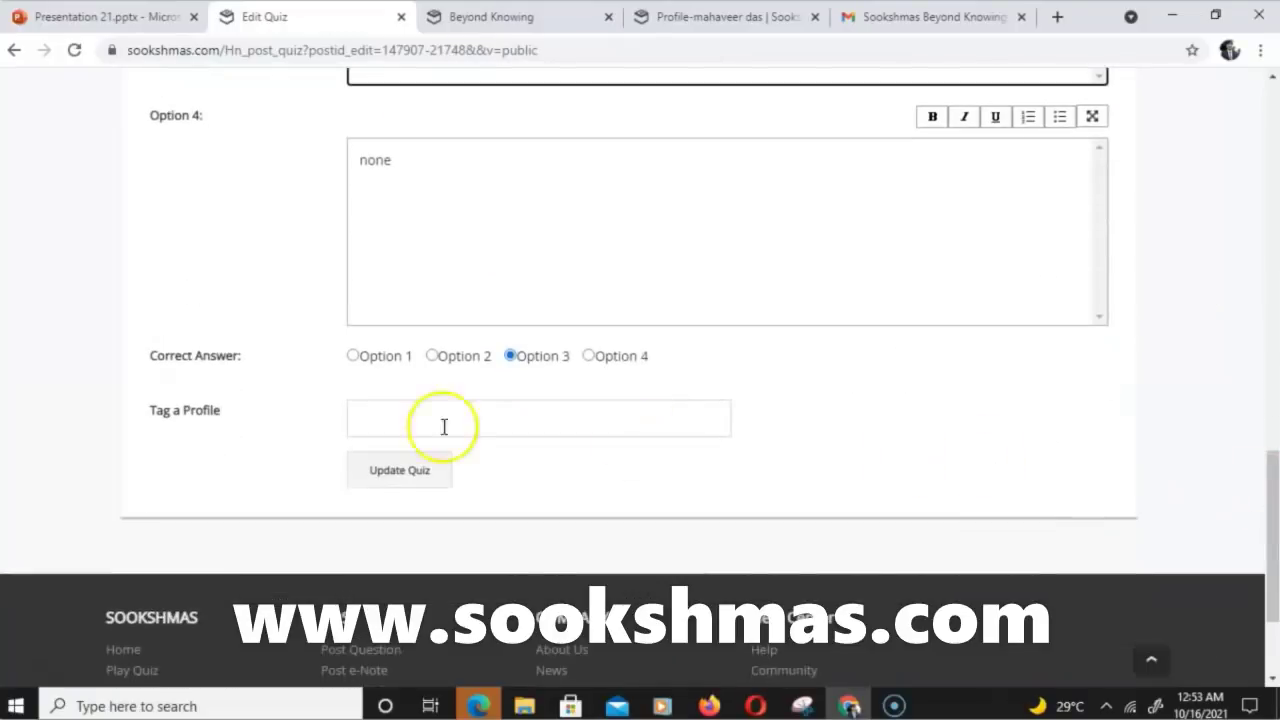
# Set Option 3 as the quiz's correct answer and submit the quiz update.
pyautogui.click(511, 357)
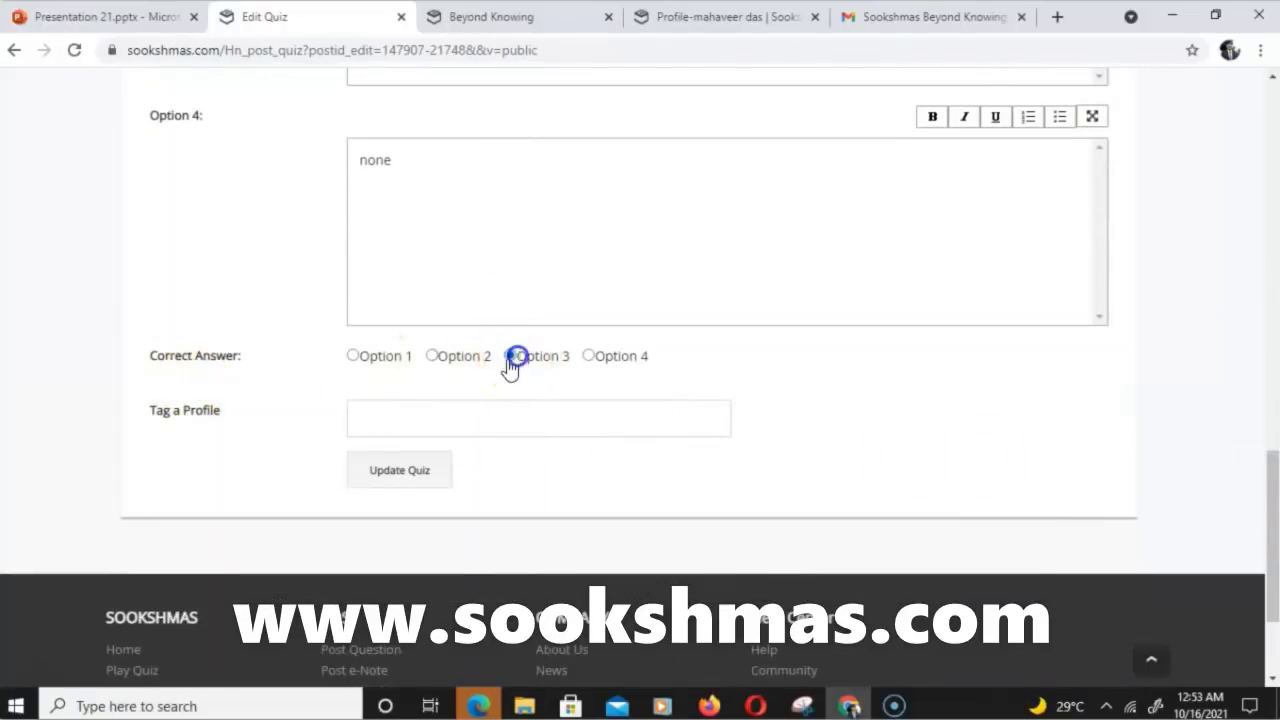
pyautogui.click(403, 480)
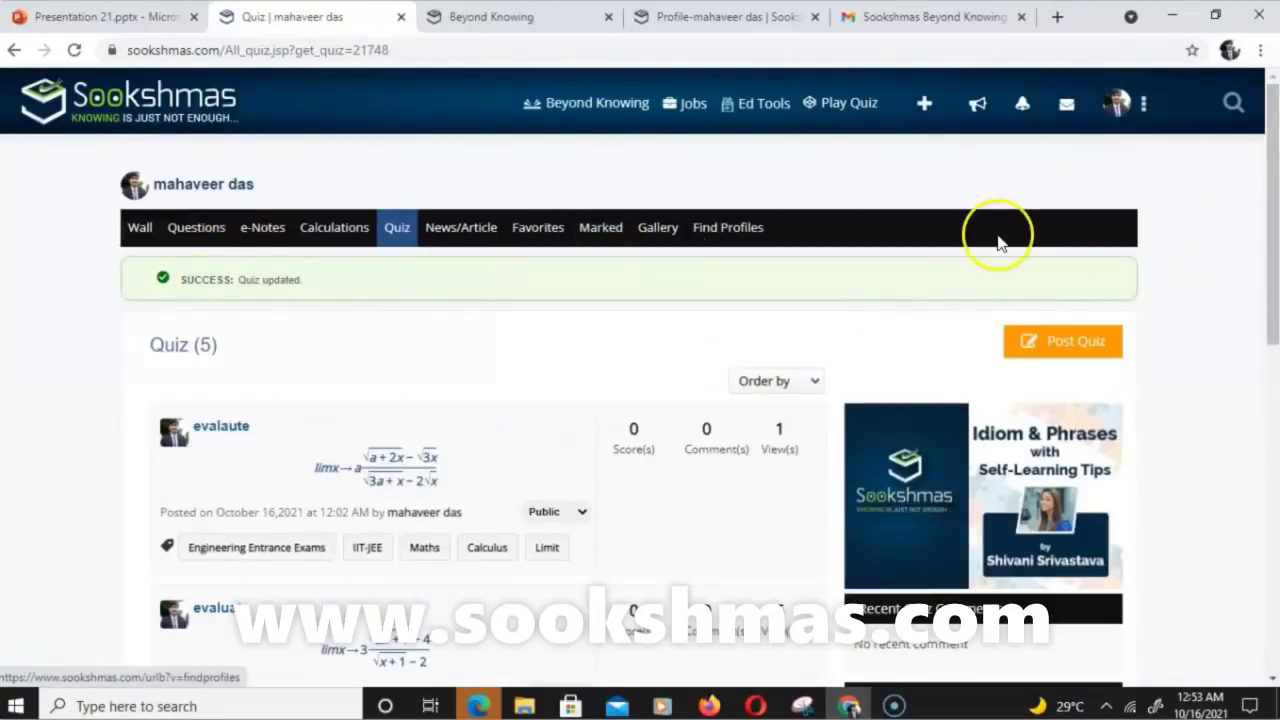
# Open the limit quiz posted on October 08, 2021 from the quiz list, check its equation and options, and close it.
pyautogui.scroll(-1, 640, 376)
pyautogui.scroll(-3, 1200, 354)
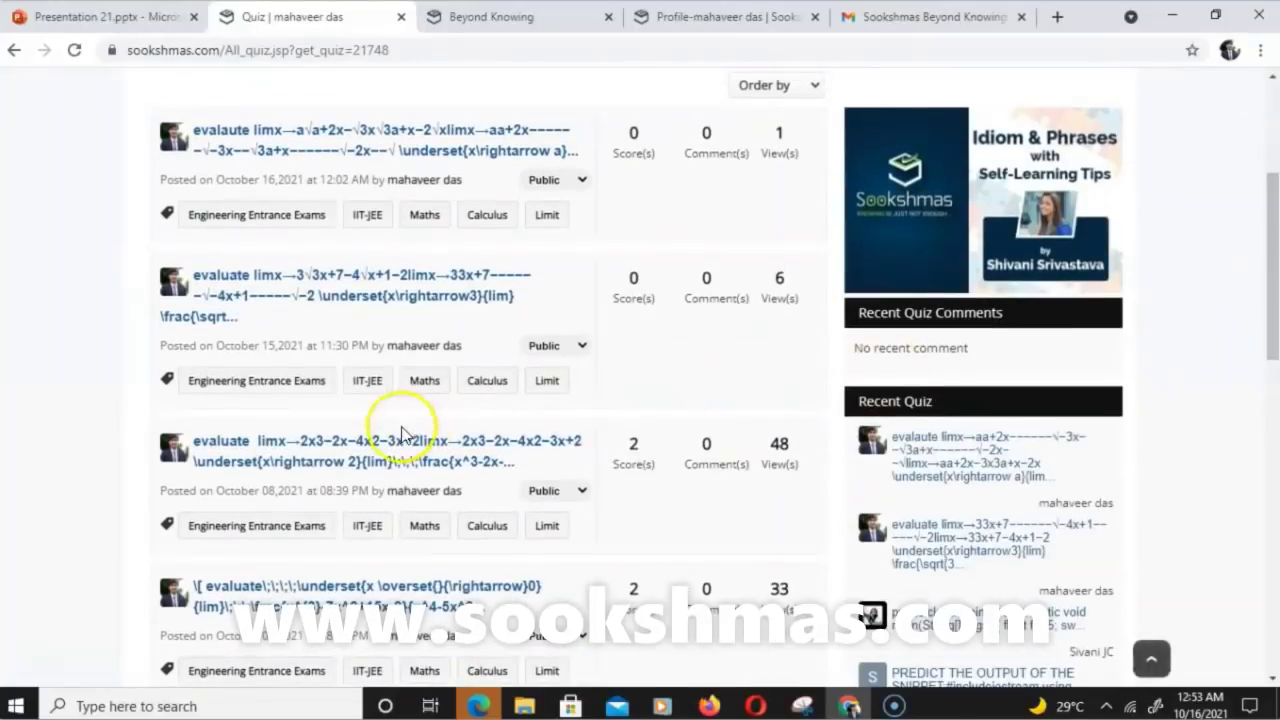
pyautogui.click(314, 450)
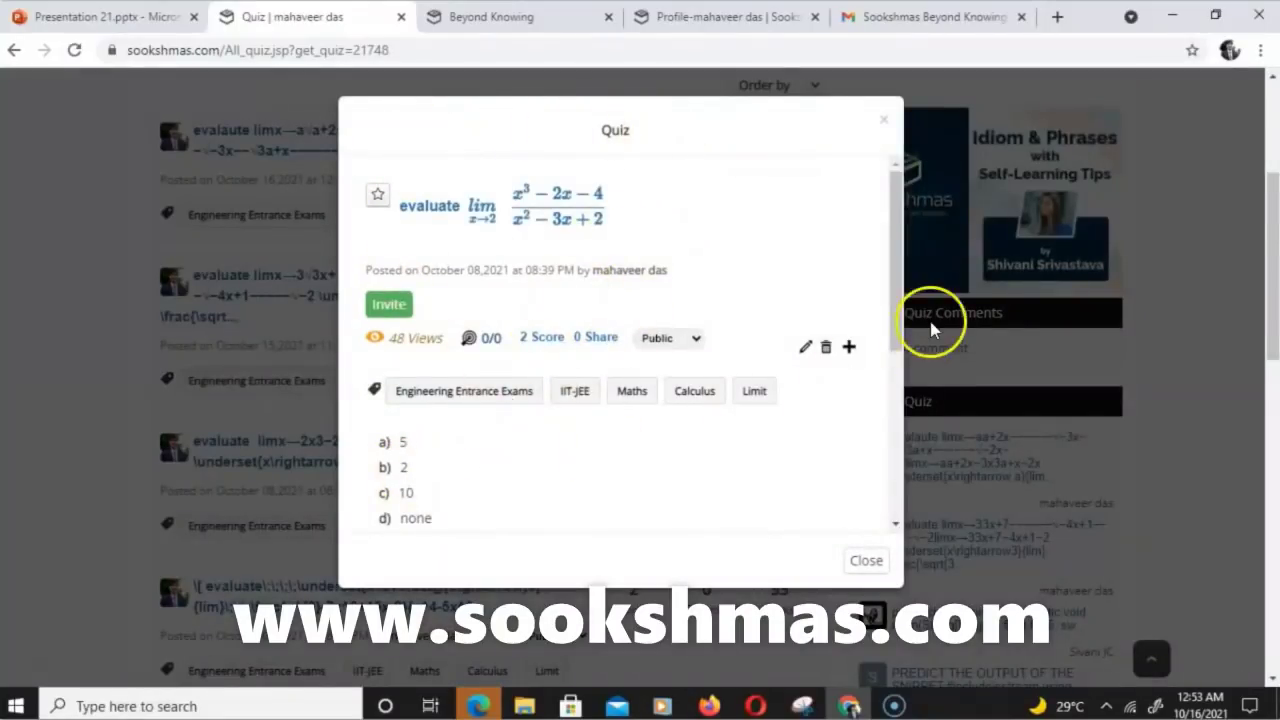
pyautogui.moveTo(903, 309); pyautogui.dragTo(892, 280)
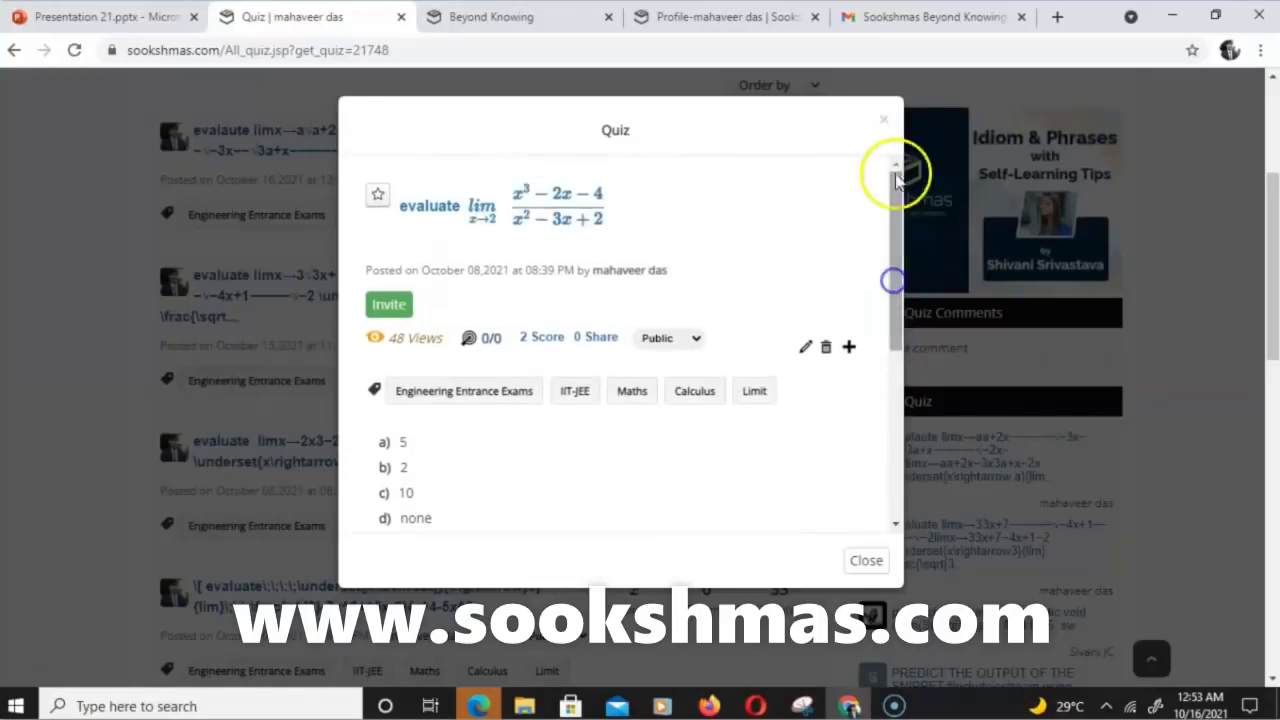
pyautogui.click(884, 120)
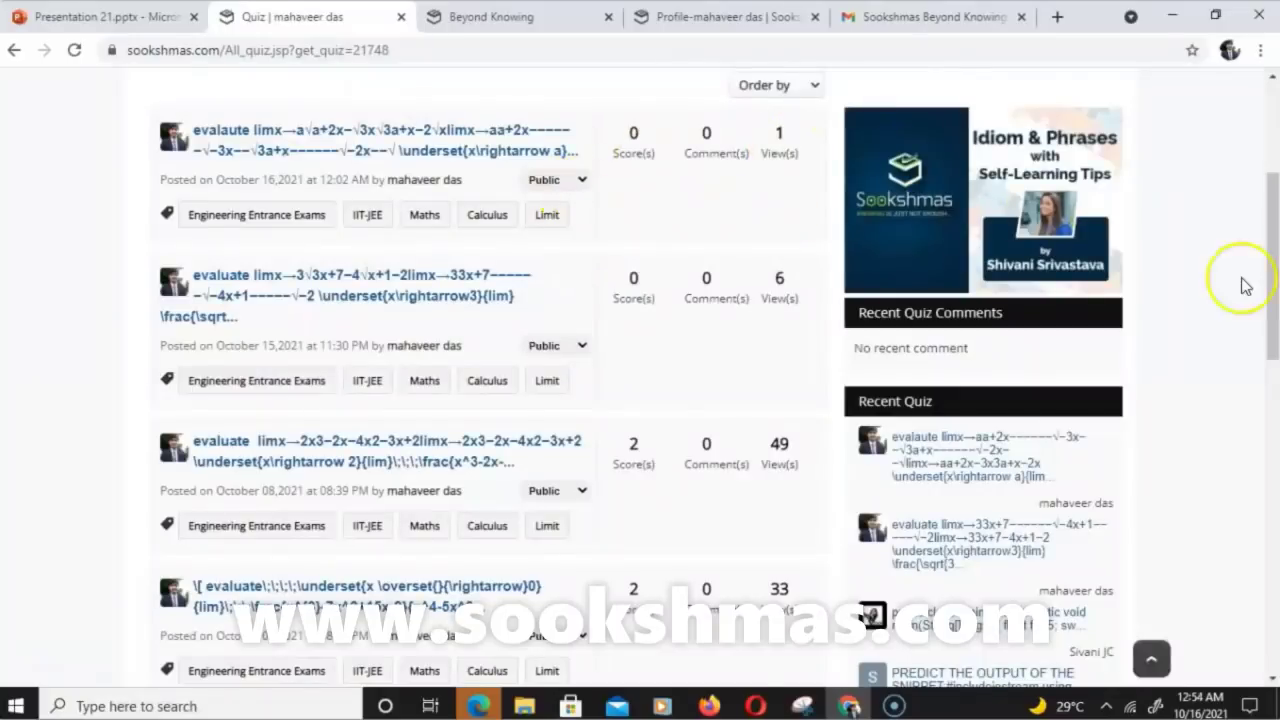
# Switch to the Beyond Knowing points table, inspect the account's total and the details of its blue points block, and close the details.
pyautogui.scroll(4, 1272, 265)
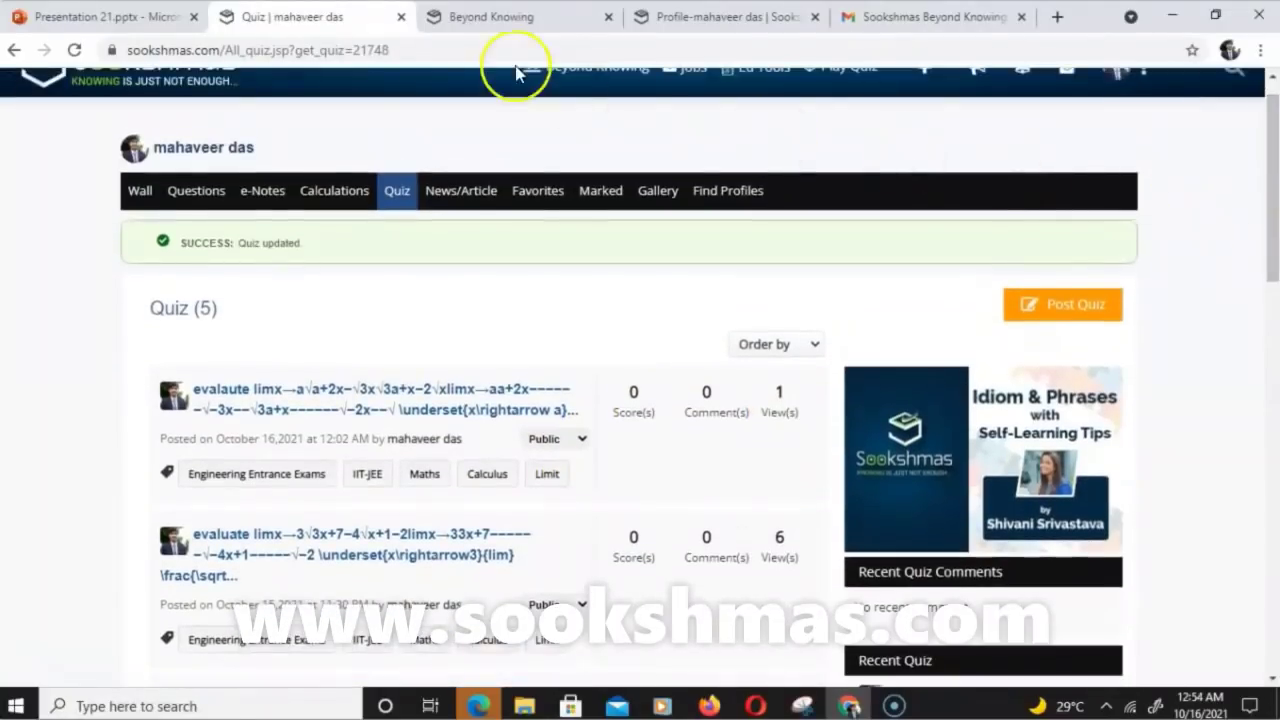
pyautogui.click(505, 18)
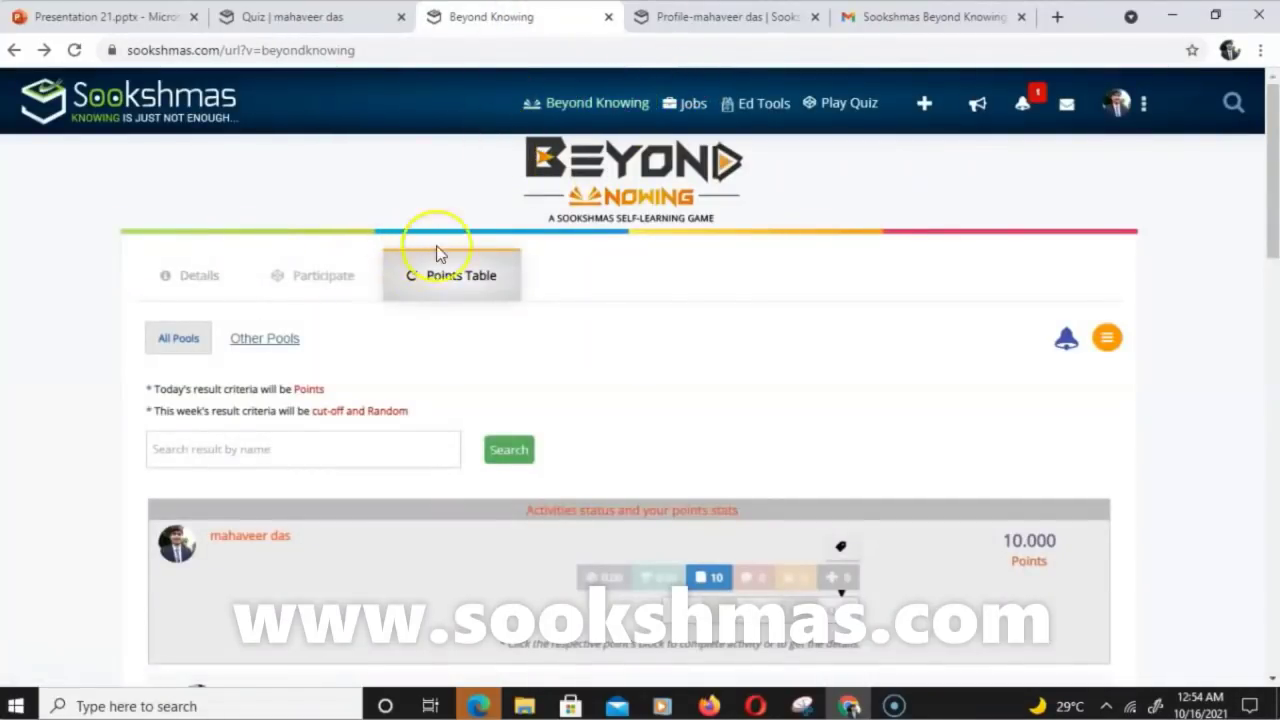
pyautogui.scroll(-3, 1245, 200)
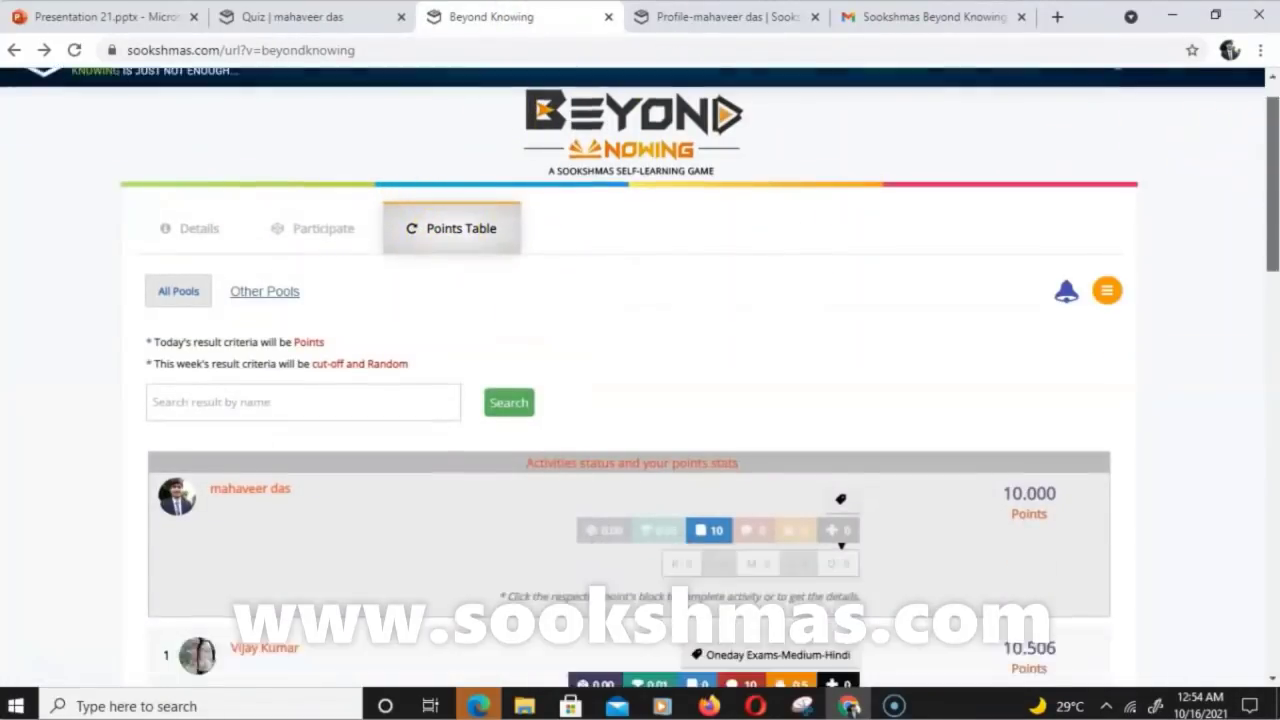
pyautogui.moveTo(1008, 307); pyautogui.dragTo(1057, 300)
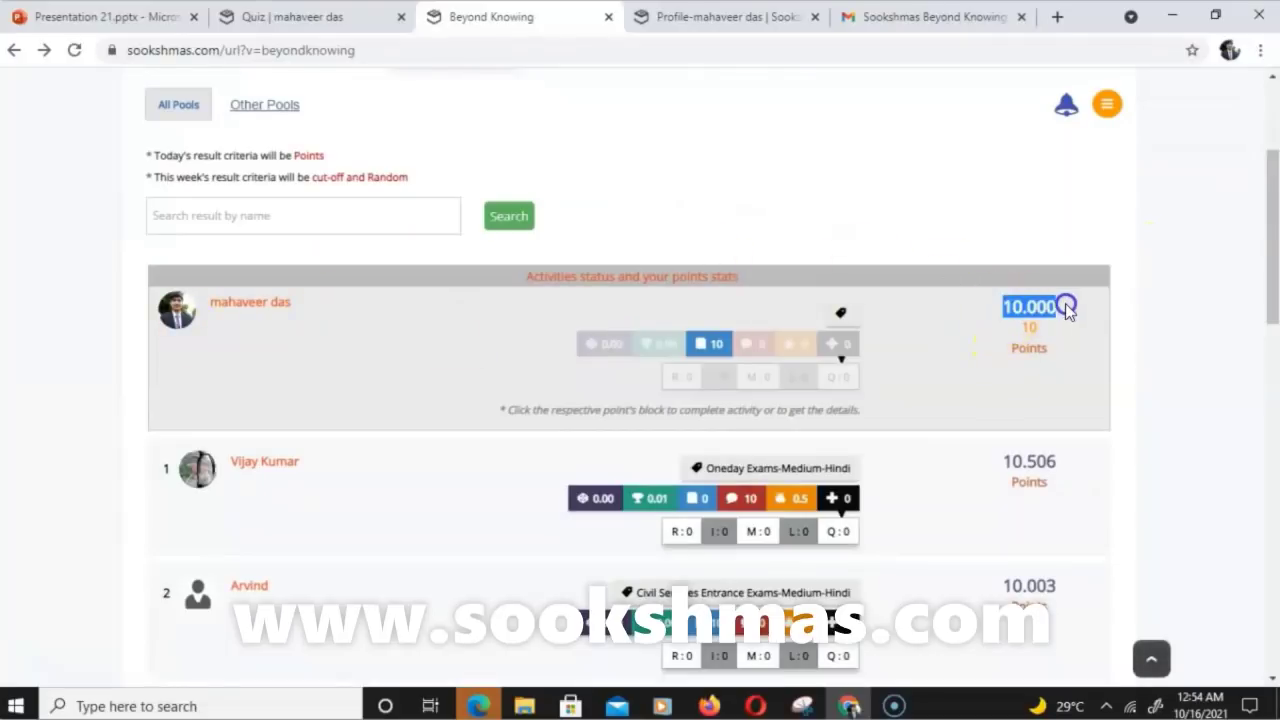
pyautogui.click(1058, 328)
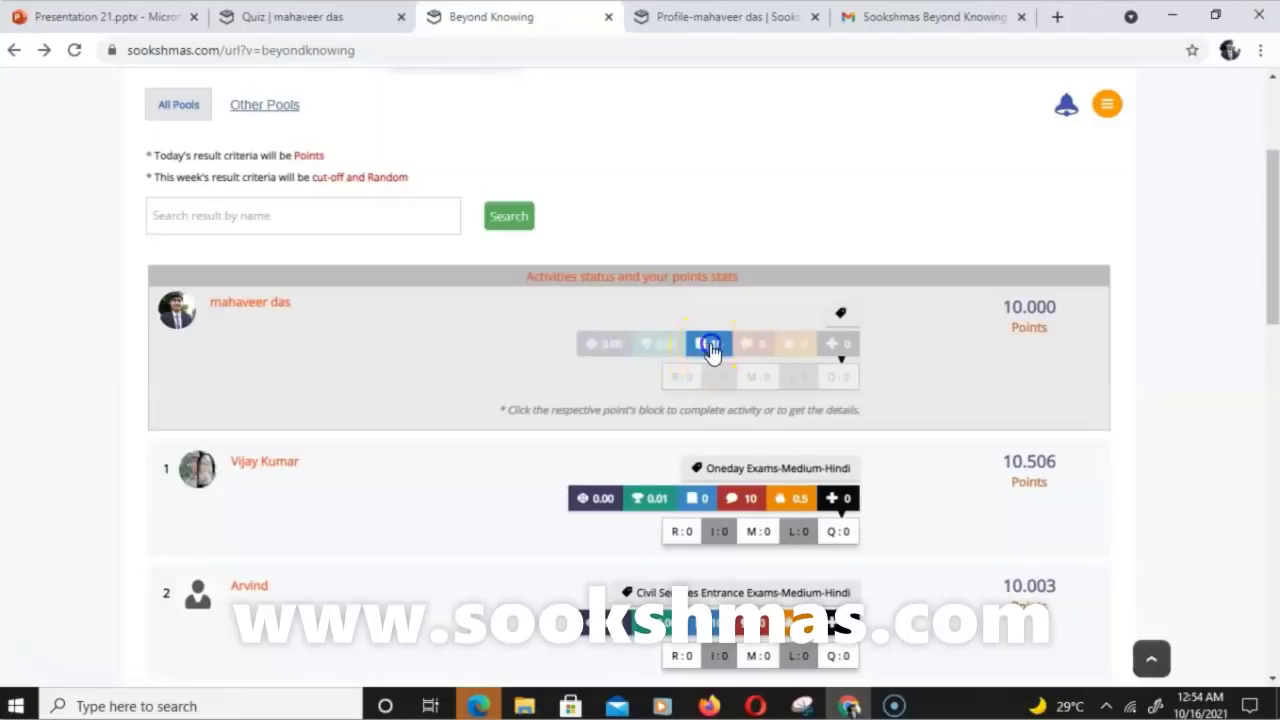
pyautogui.click(710, 345)
pyautogui.click(885, 122)
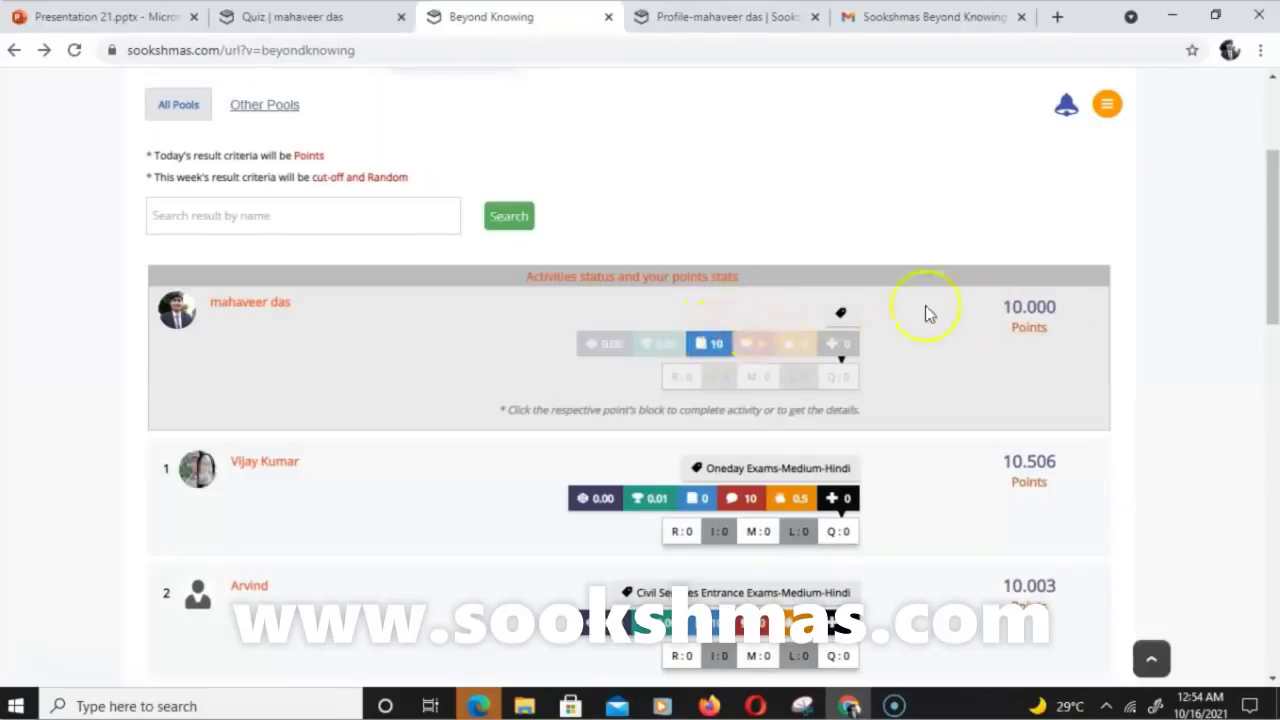
# Look over the points table and switch to the account's open profile page.
pyautogui.scroll(2, 1272, 288)
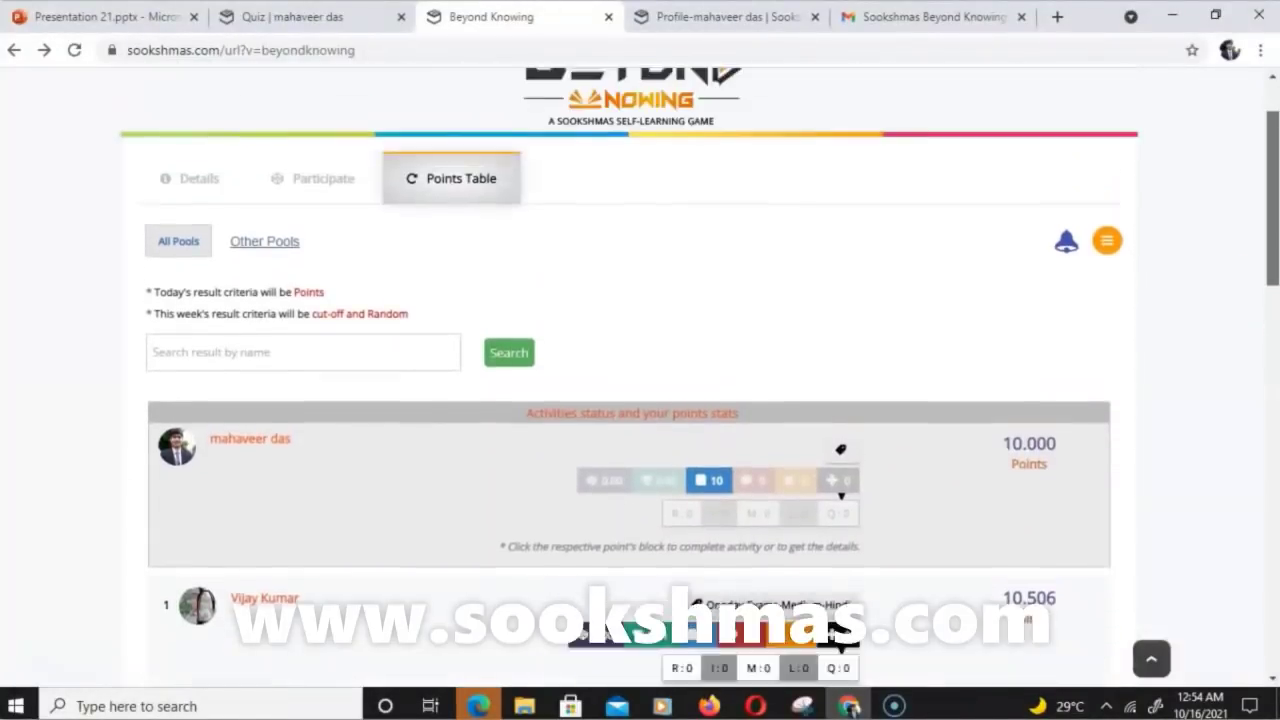
pyautogui.scroll(-1, 1272, 288)
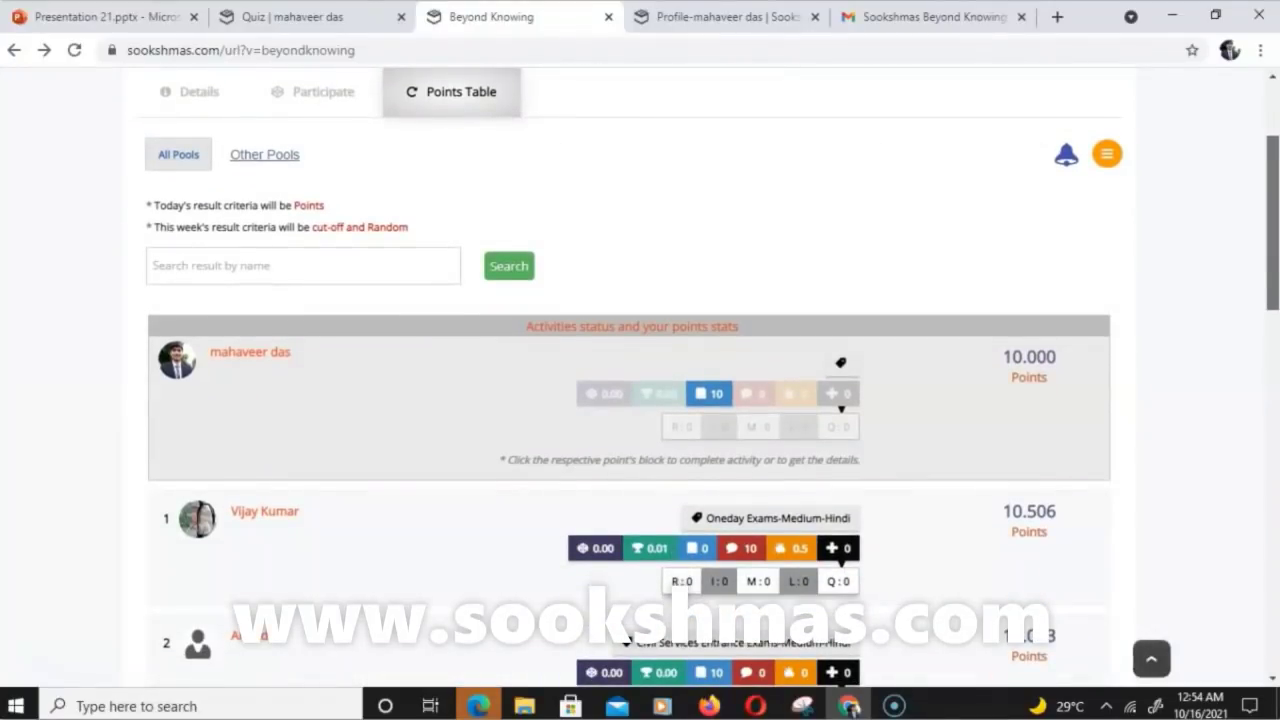
pyautogui.scroll(3, 640, 377)
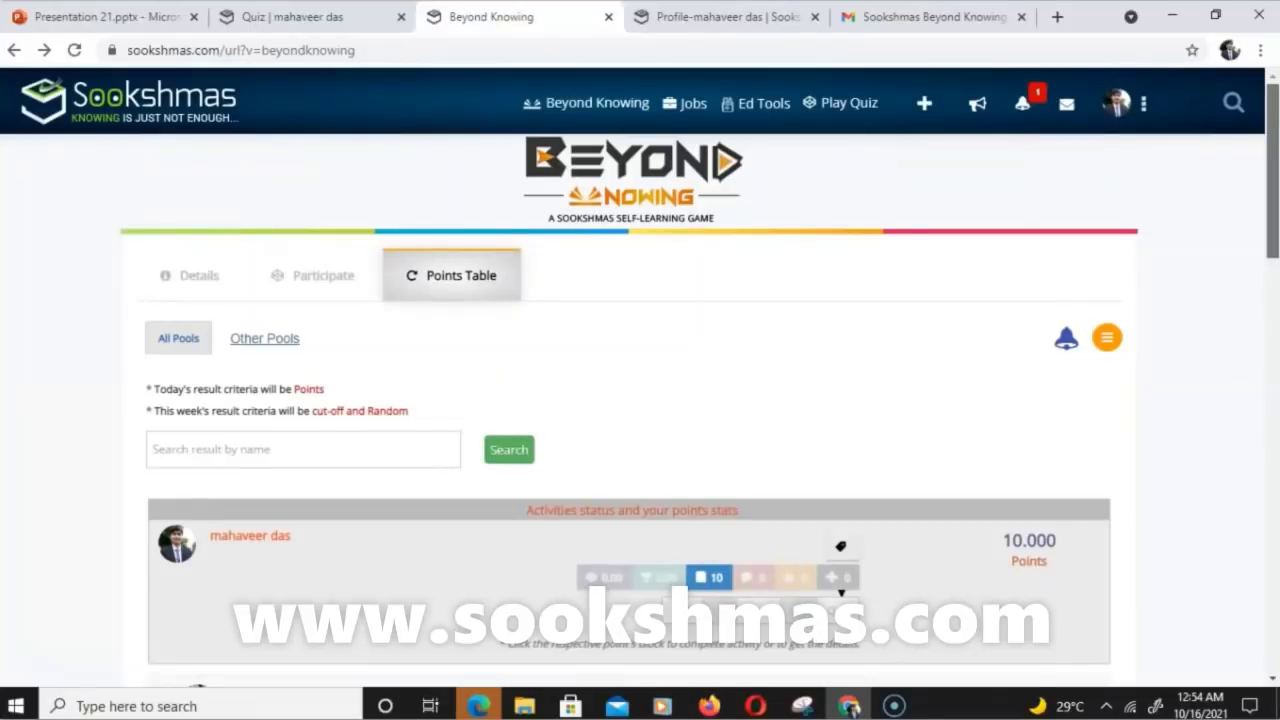
pyautogui.scroll(-1, 640, 377)
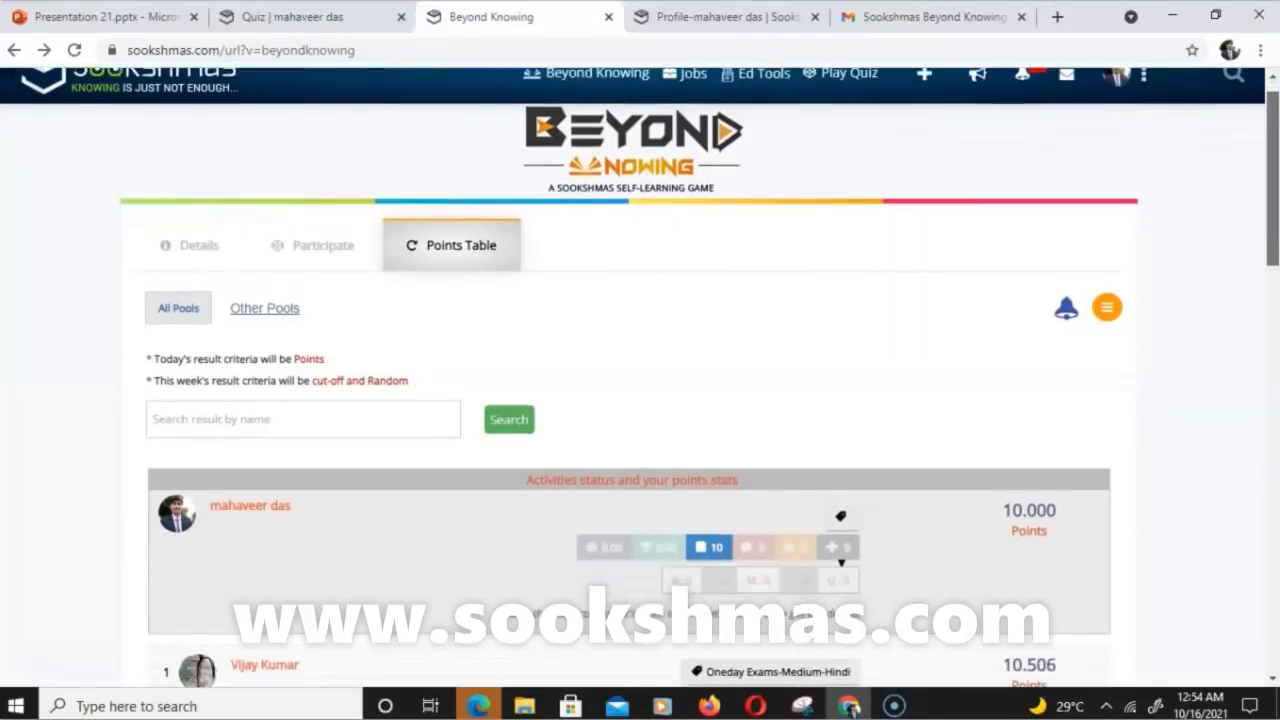
pyautogui.scroll(1, 640, 377)
pyautogui.scroll(-2, 1275, 215)
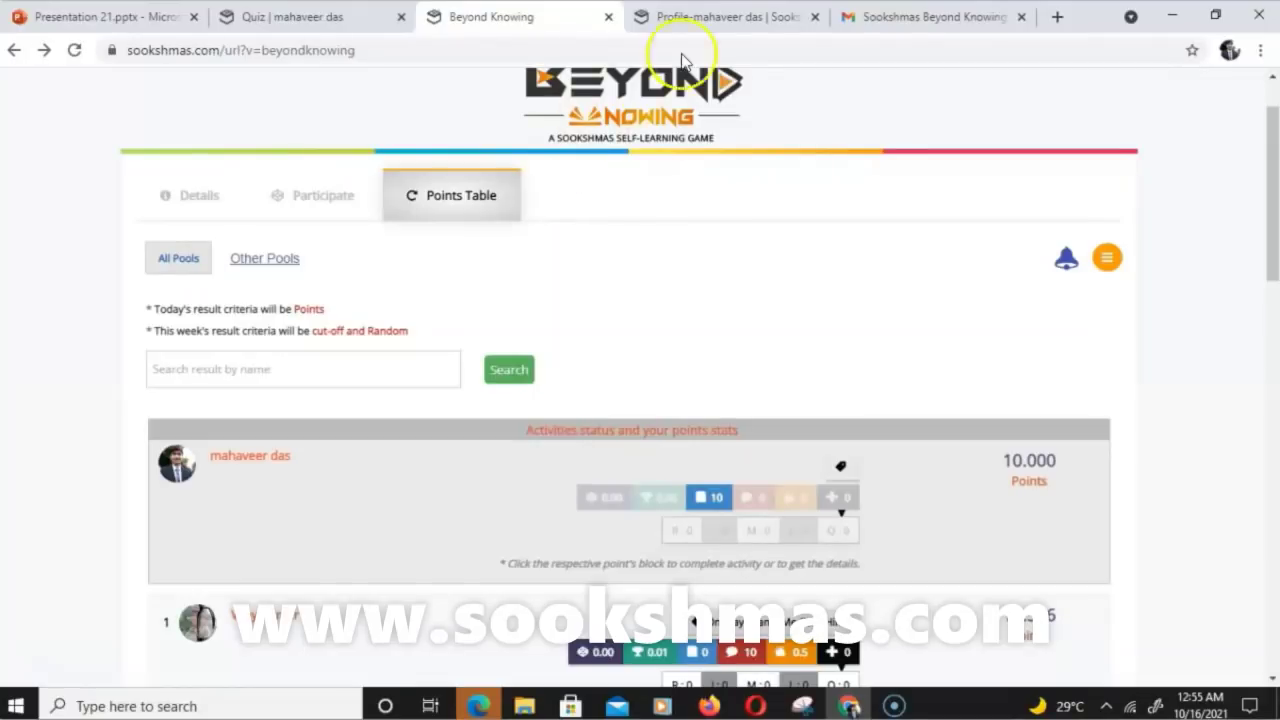
pyautogui.click(716, 16)
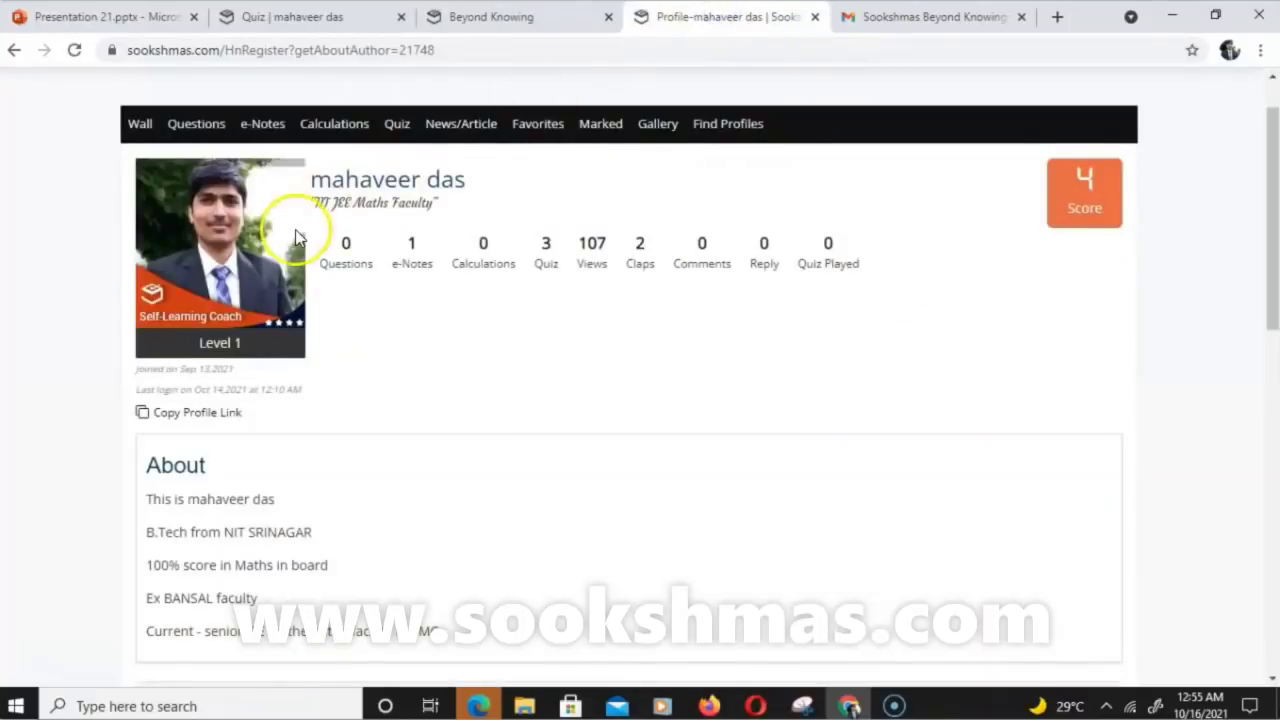